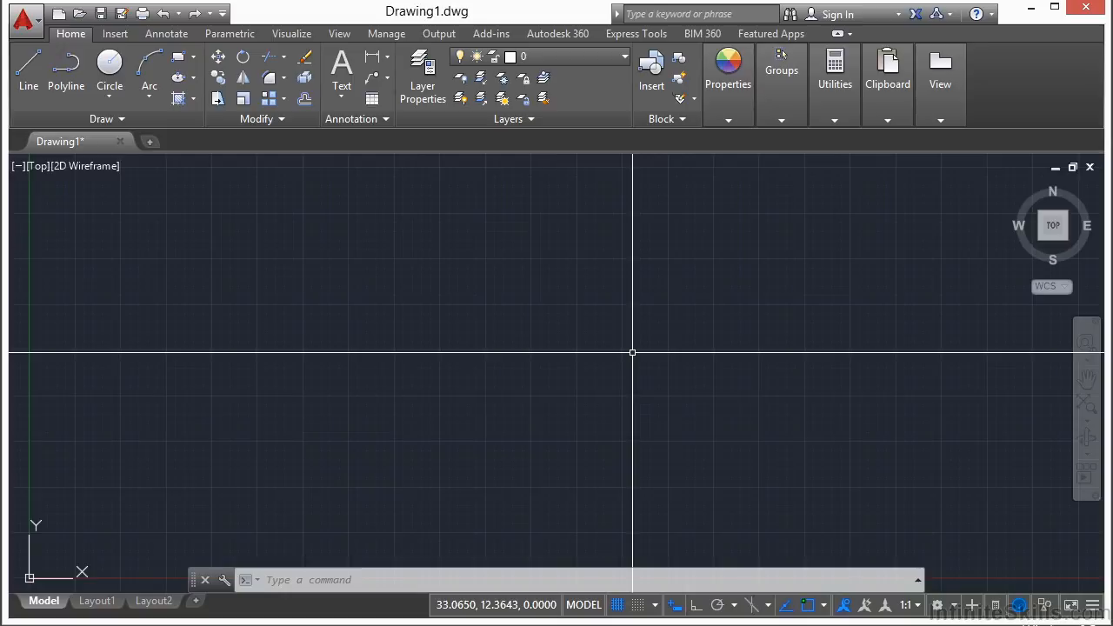
# Open the drawing Dimension Example.dwg.
pyautogui.write('open')
pyautogui.press('Return')
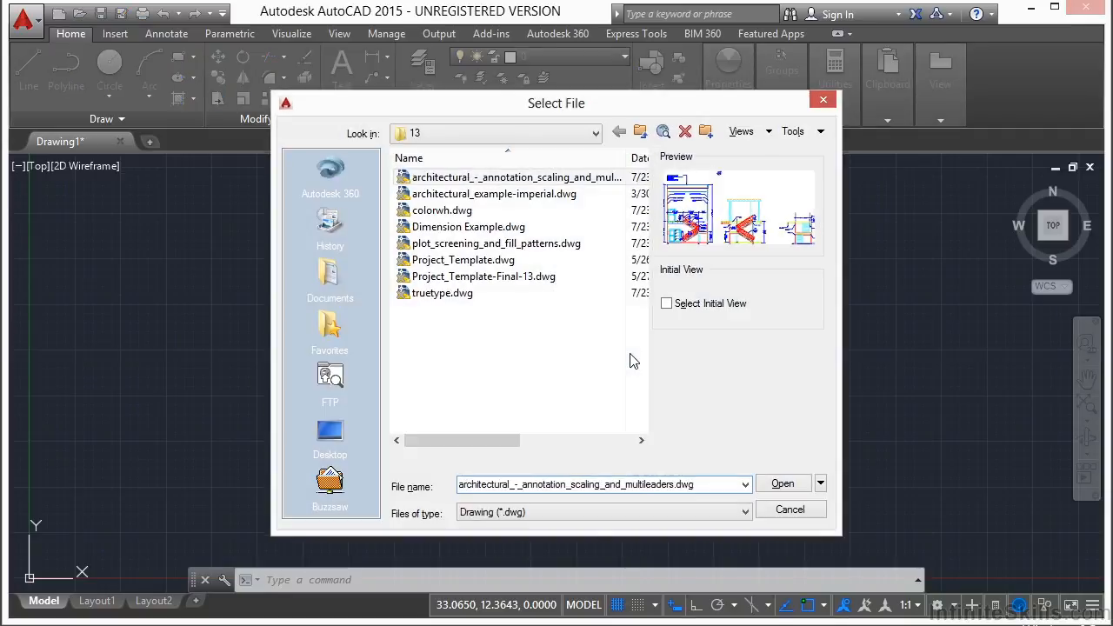
pyautogui.click(478, 228)
pyautogui.click(788, 485)
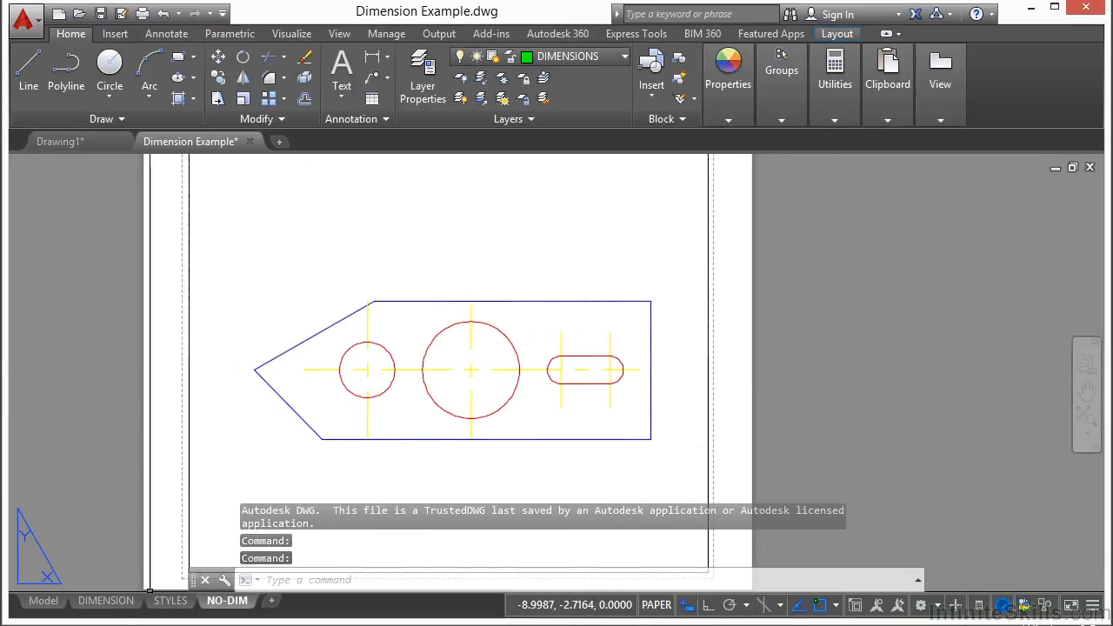
# Switch to the DIMENSION layout, start the Plot command, and expand the Plot dialog to show all options.
pyautogui.click(107, 600)
pyautogui.moveTo(266, 368); pyautogui.dragTo(516, 348, button='middle')
pyautogui.write('plot')
pyautogui.press('Return')
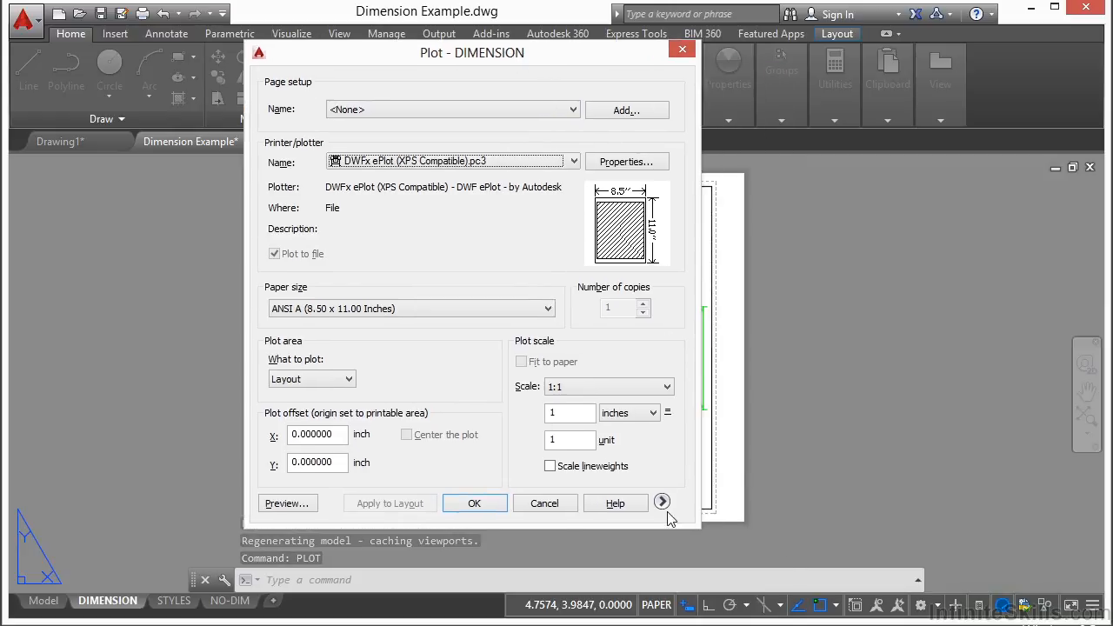
pyautogui.doubleClick(664, 502)
pyautogui.click(801, 485)
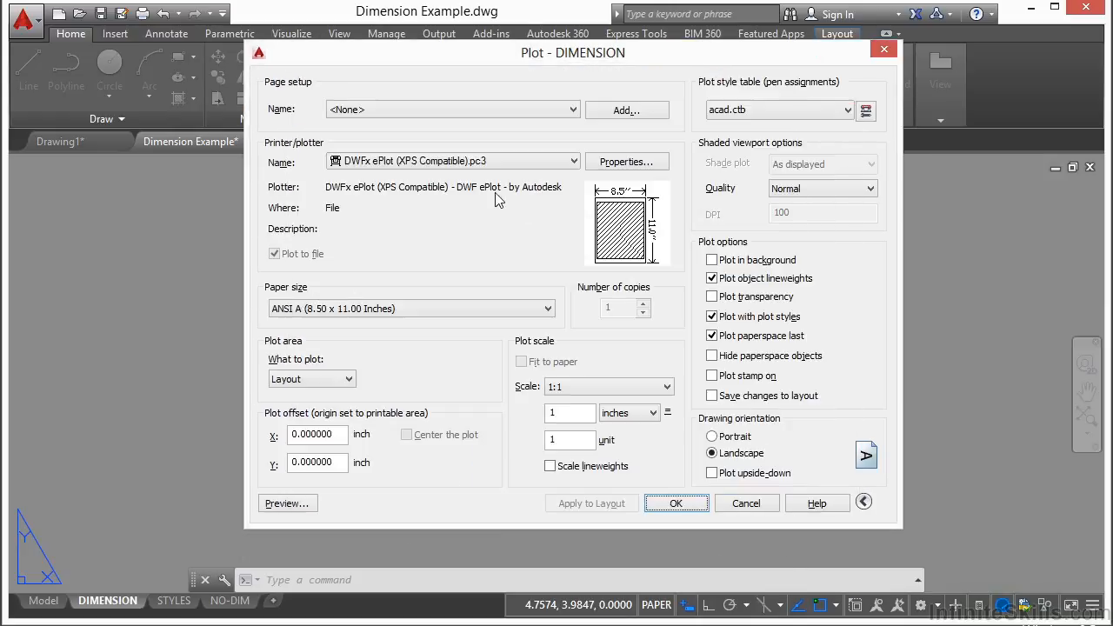
# Set the printer/plotter to DWG To PDF.pc3.
pyautogui.click(573, 162)
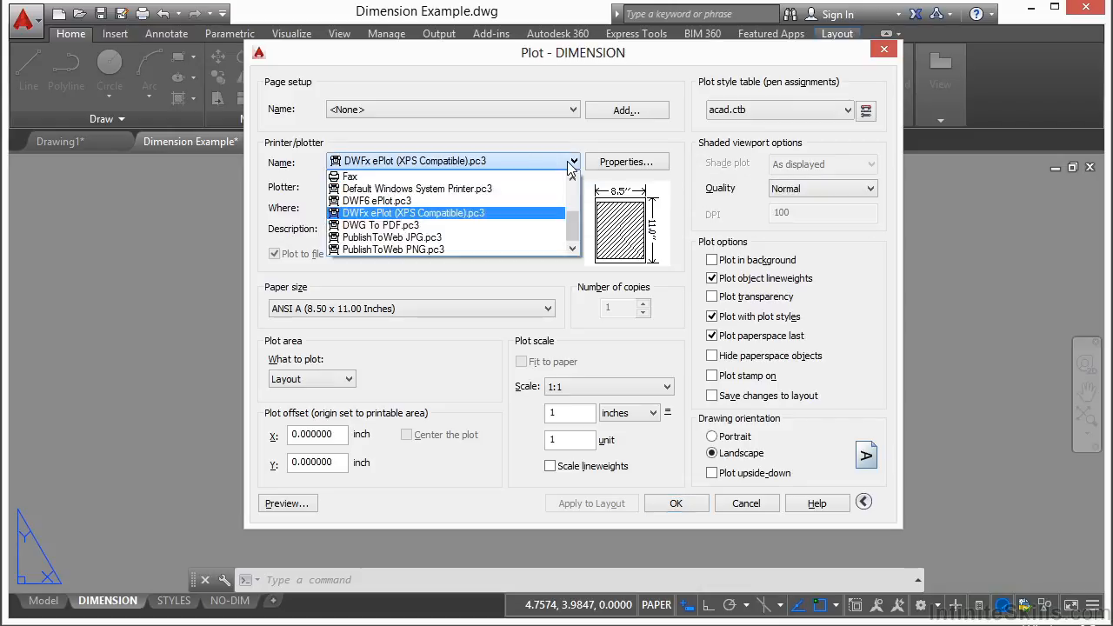
pyautogui.click(572, 164)
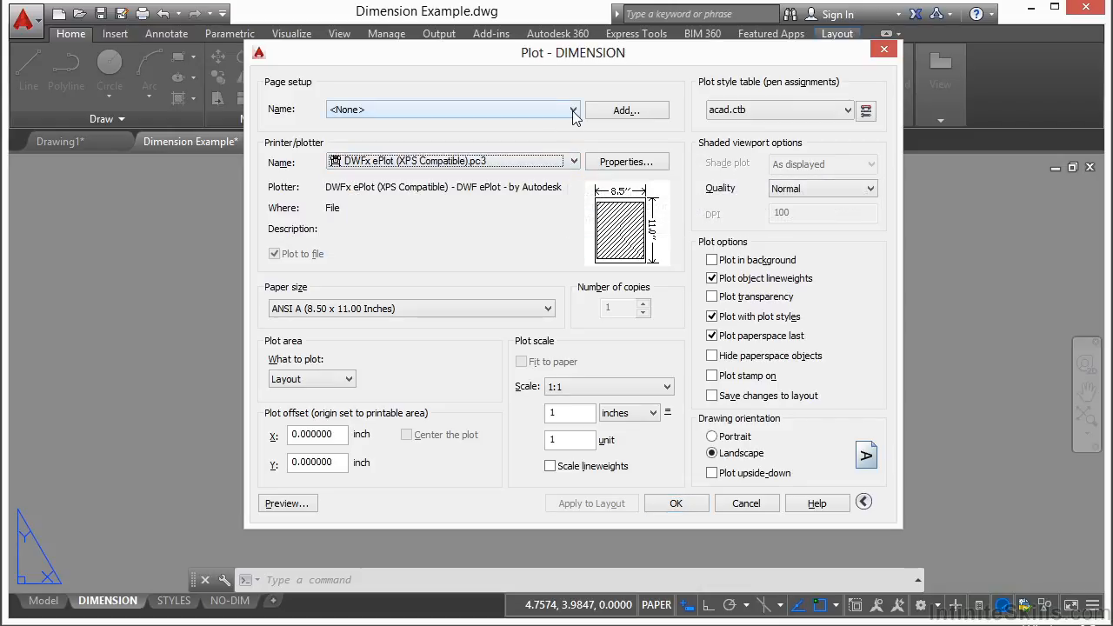
pyautogui.click(574, 162)
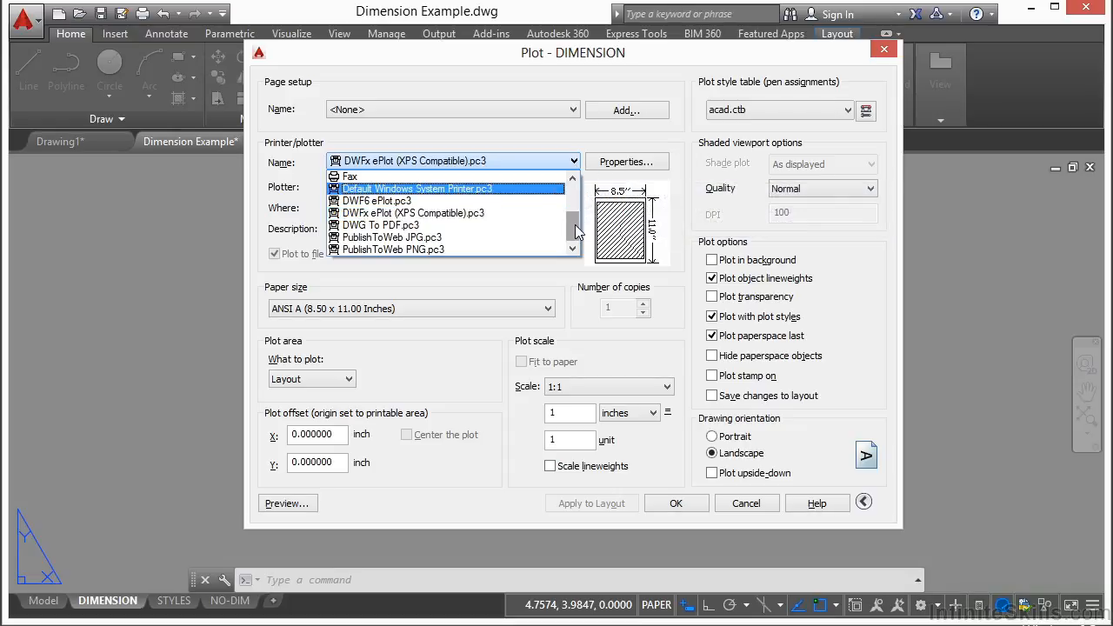
pyautogui.scroll(2, 574, 223)
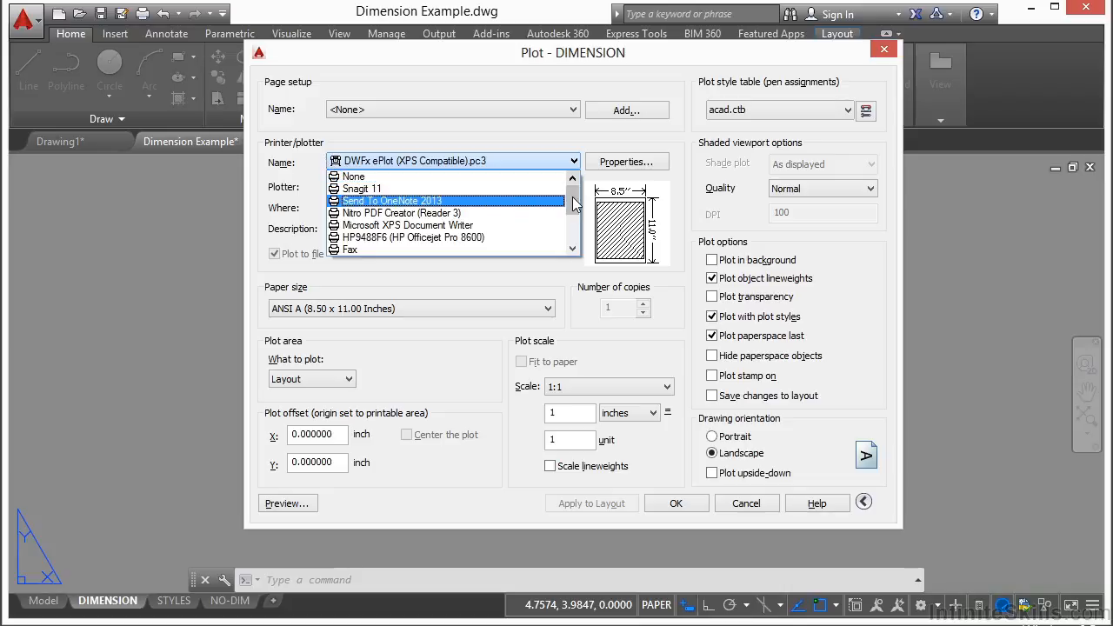
pyautogui.click(574, 249)
pyautogui.click(573, 249)
pyautogui.click(573, 248)
pyautogui.click(574, 249)
pyautogui.click(574, 249)
pyautogui.click(574, 249)
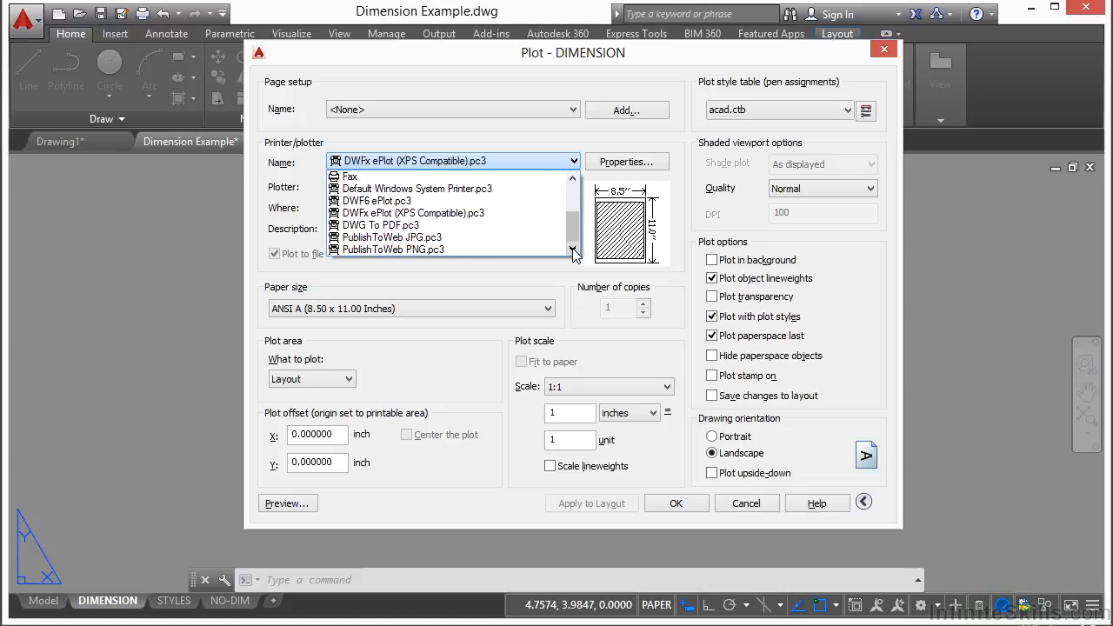
pyautogui.click(428, 226)
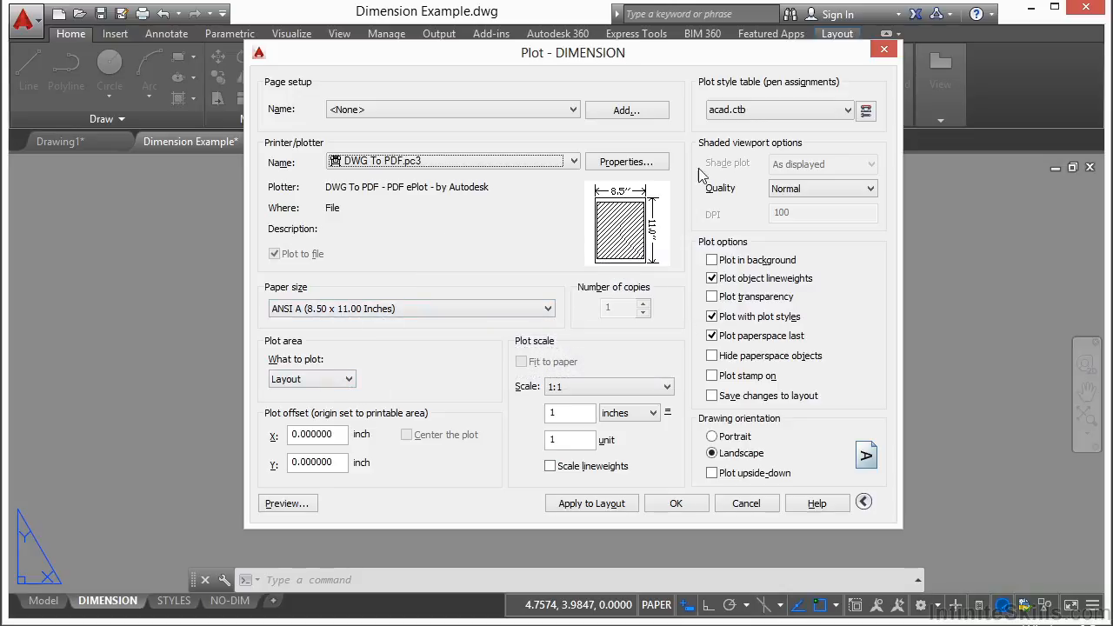
# Preview the plot and close the preview.
pyautogui.click(288, 505)
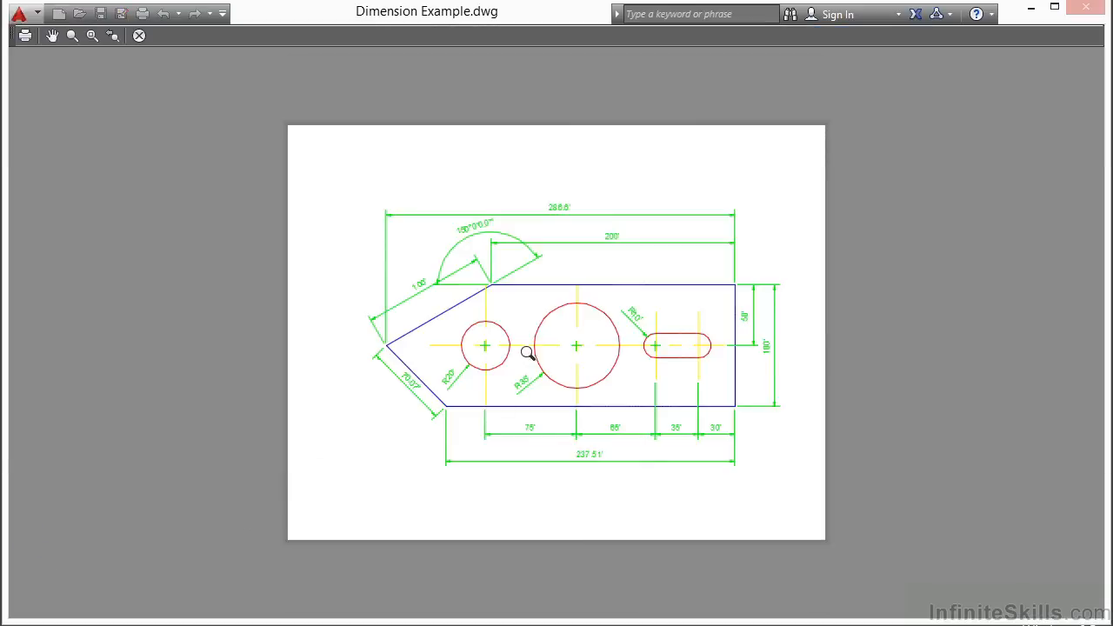
pyautogui.rightClick(522, 323)
pyautogui.click(574, 342)
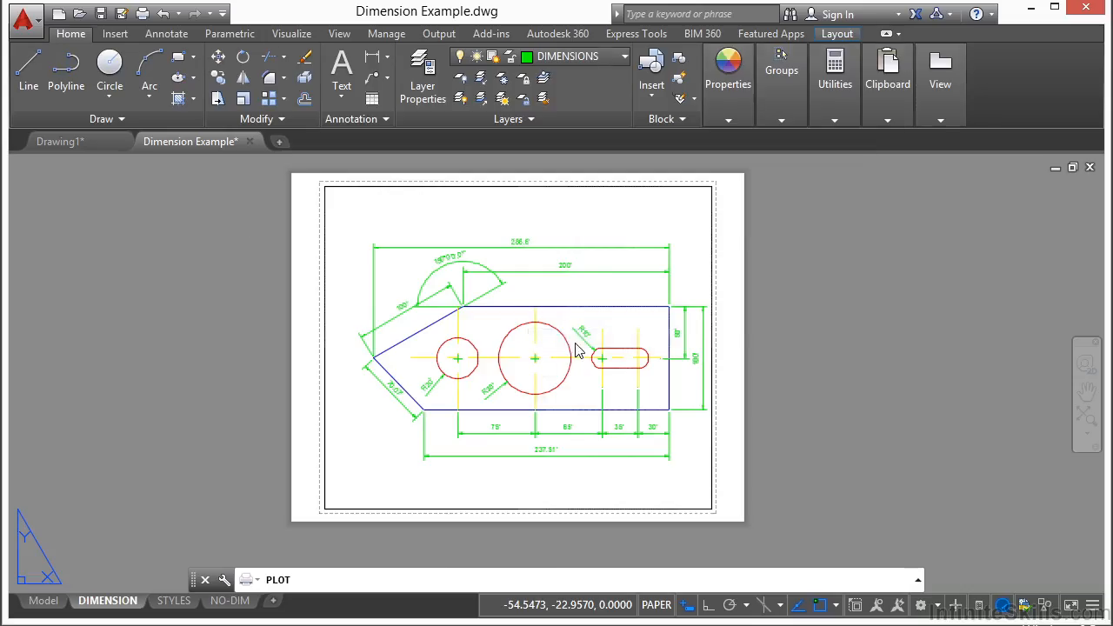
# Set the plot style table to monochrome.ctb and preview the plot again before returning to the dialog.
pyautogui.click(830, 137)
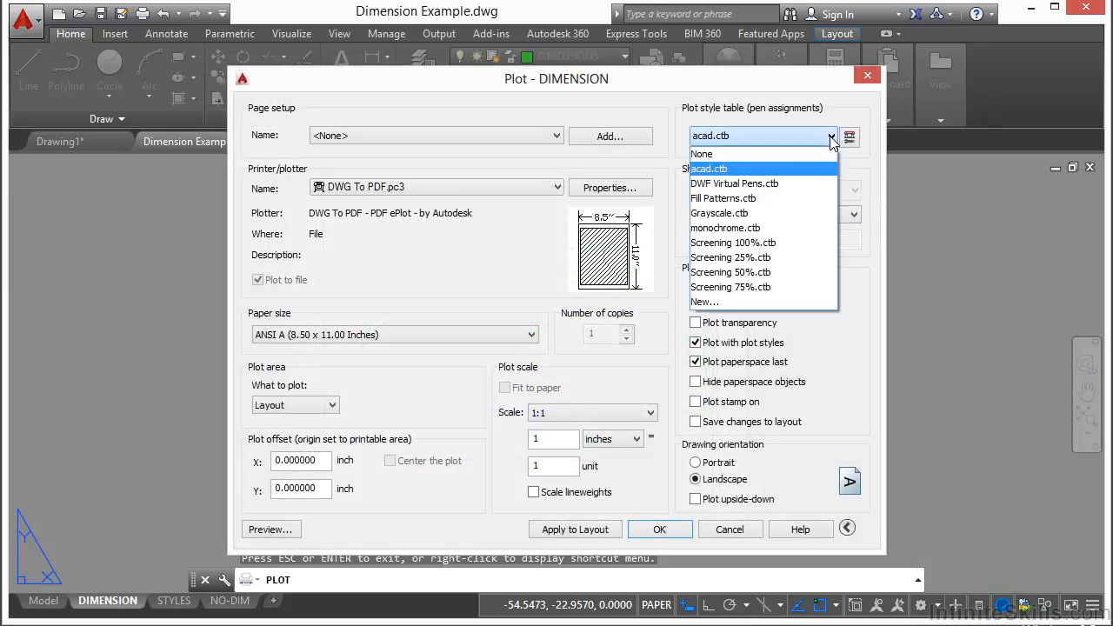
pyautogui.click(754, 228)
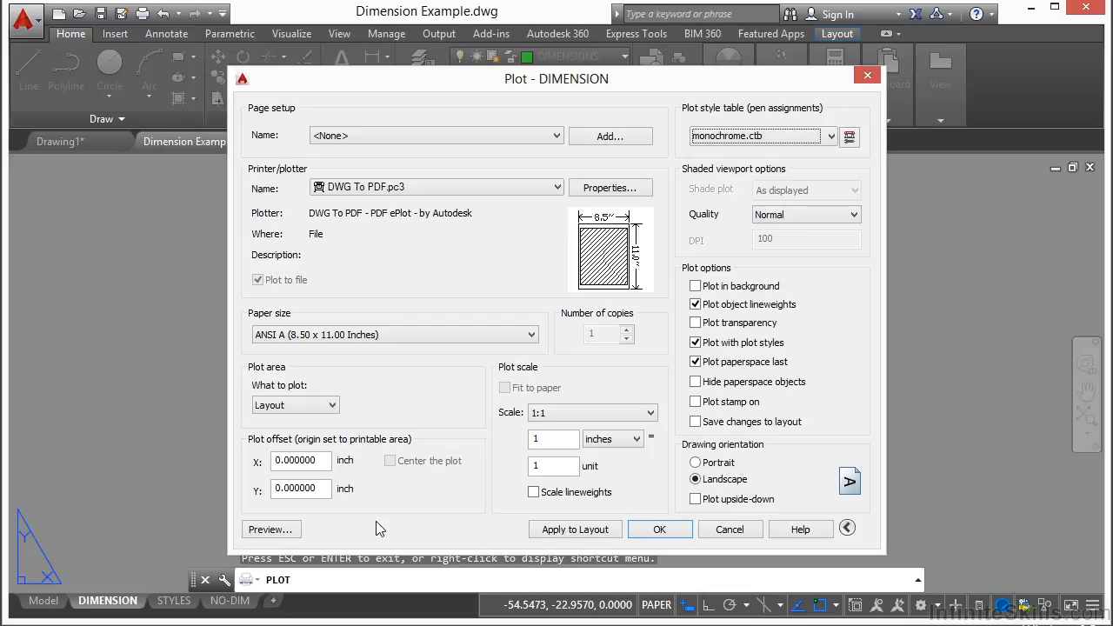
pyautogui.click(290, 530)
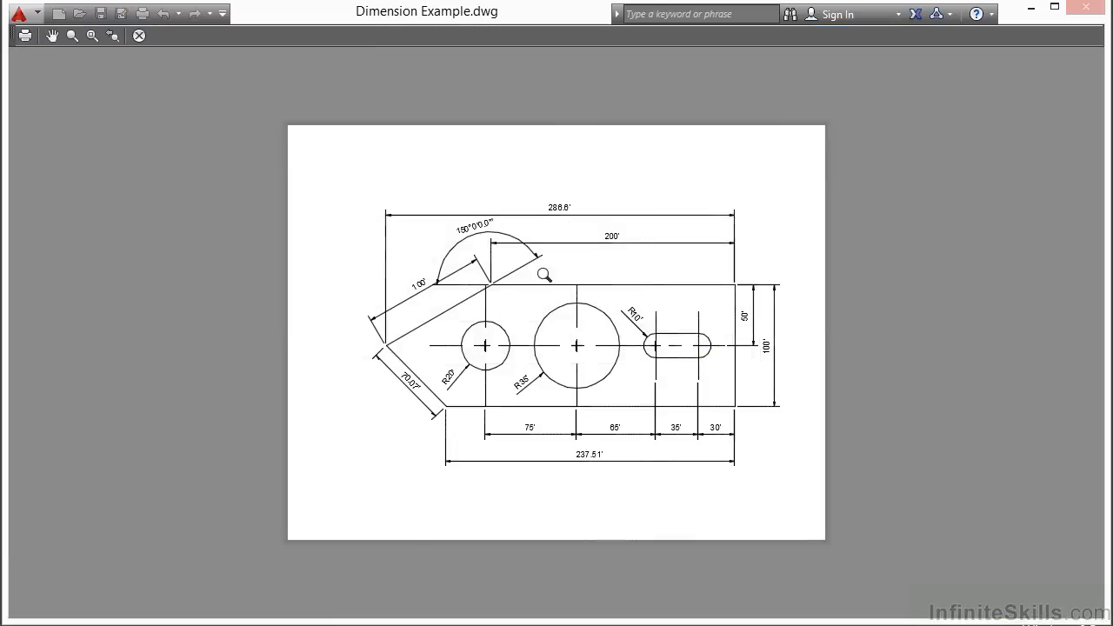
pyautogui.rightClick(632, 267)
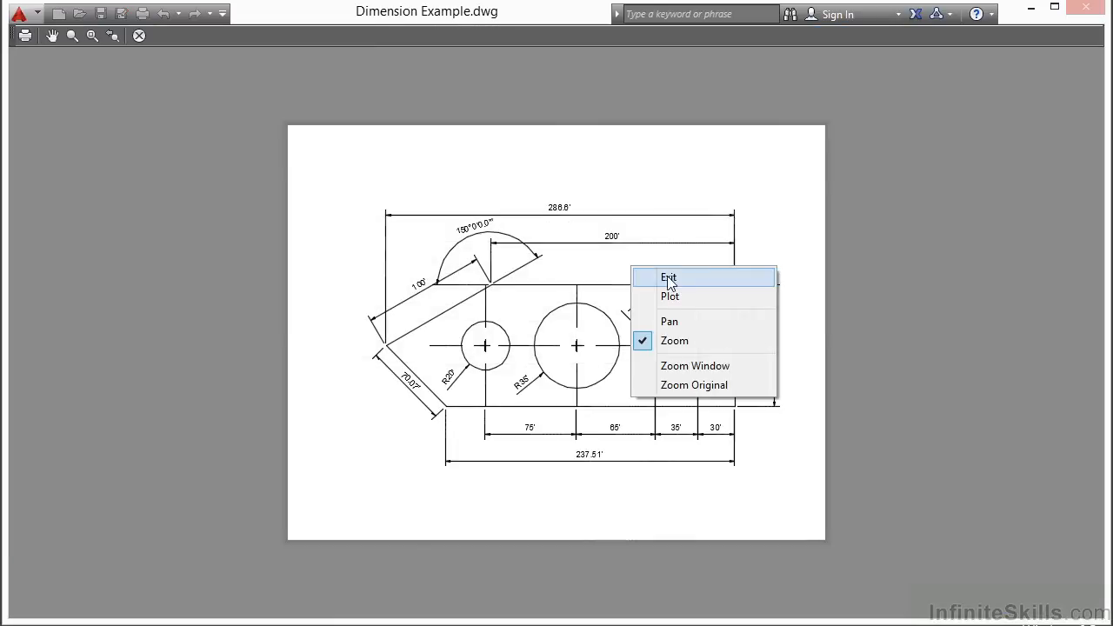
pyautogui.click(670, 277)
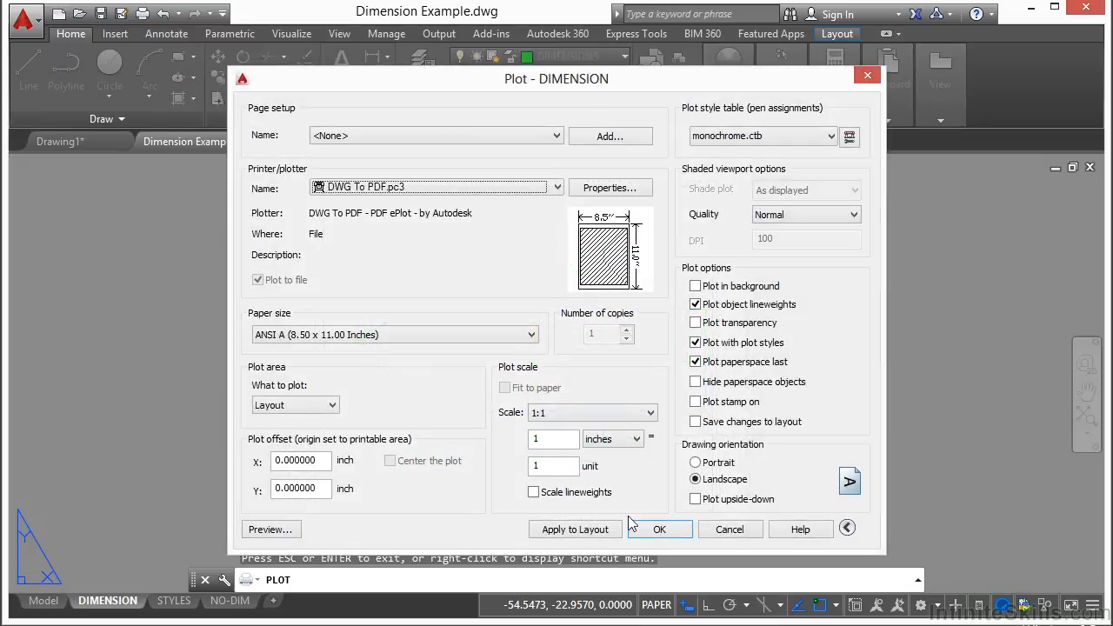
# Plot the layout as Dimension Example-DIMENSION.pdf into the folder 13 and review the opened PDF.
pyautogui.click(658, 530)
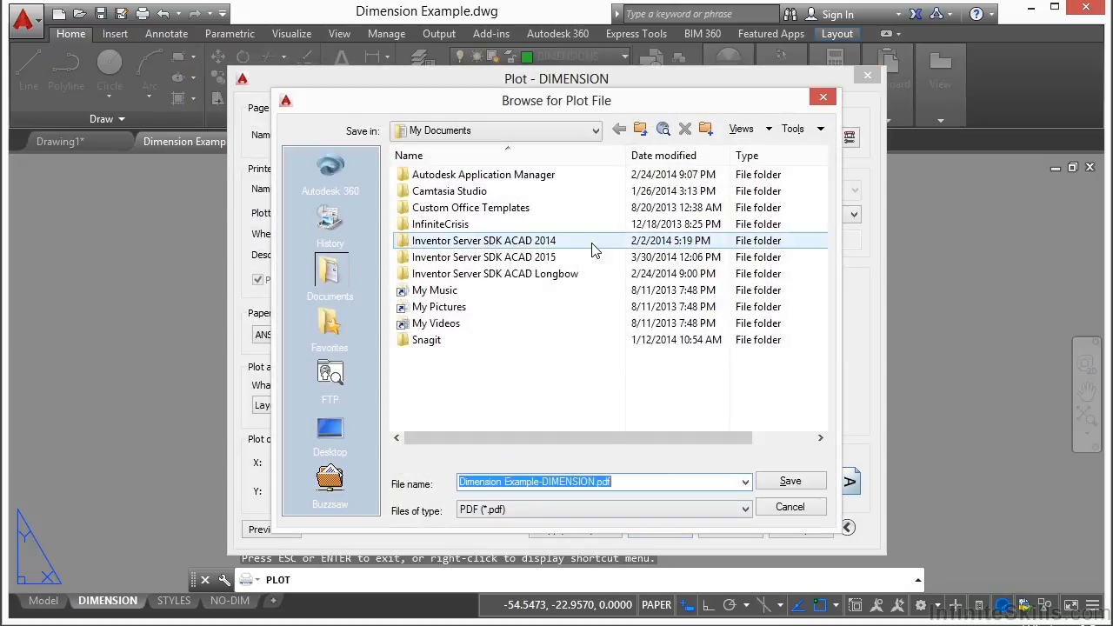
pyautogui.click(596, 130)
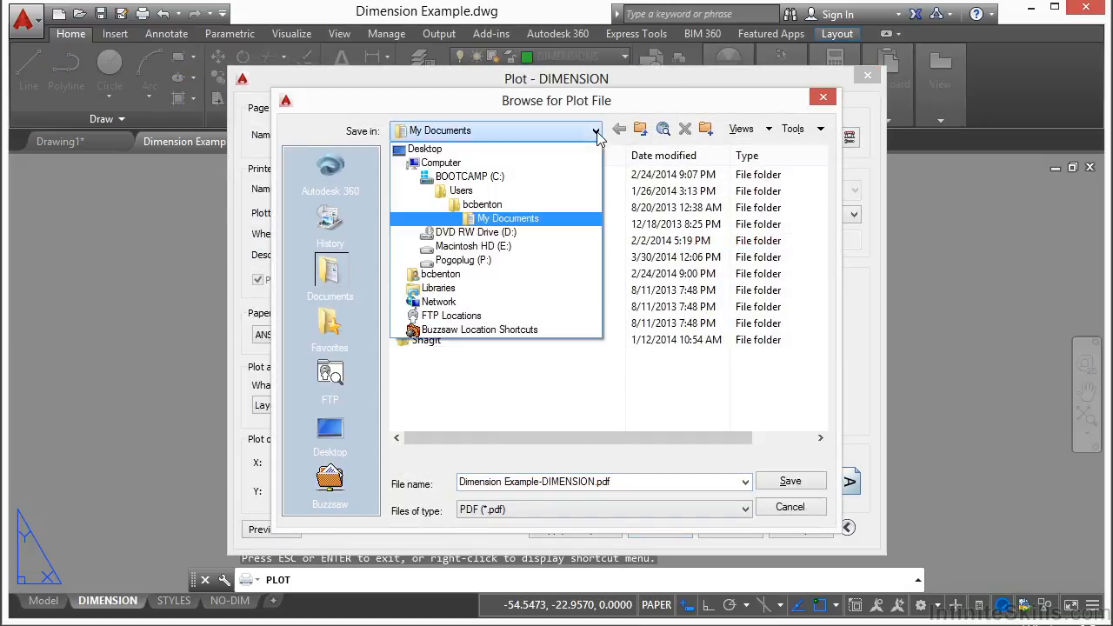
pyautogui.click(502, 212)
pyautogui.doubleClick(459, 304)
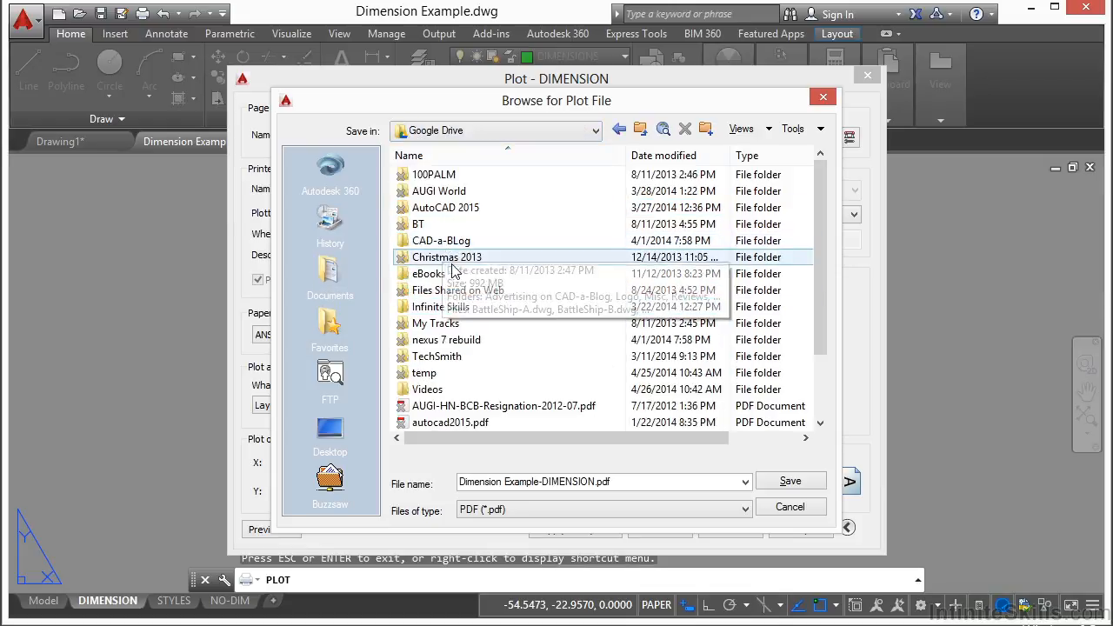
pyautogui.doubleClick(430, 307)
pyautogui.doubleClick(426, 174)
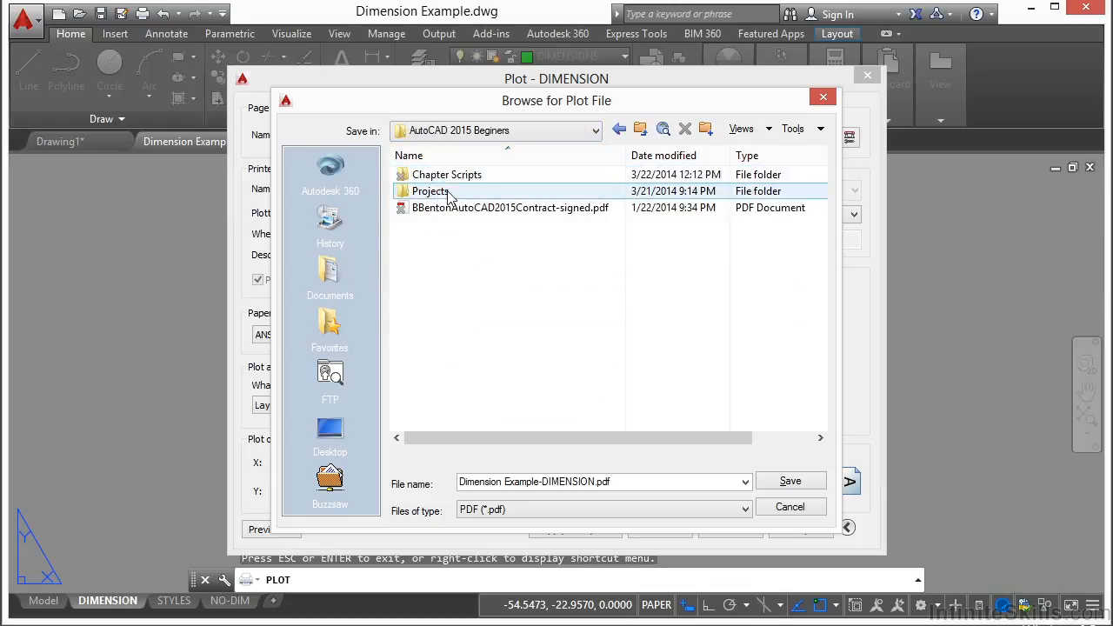
pyautogui.doubleClick(438, 193)
pyautogui.doubleClick(435, 339)
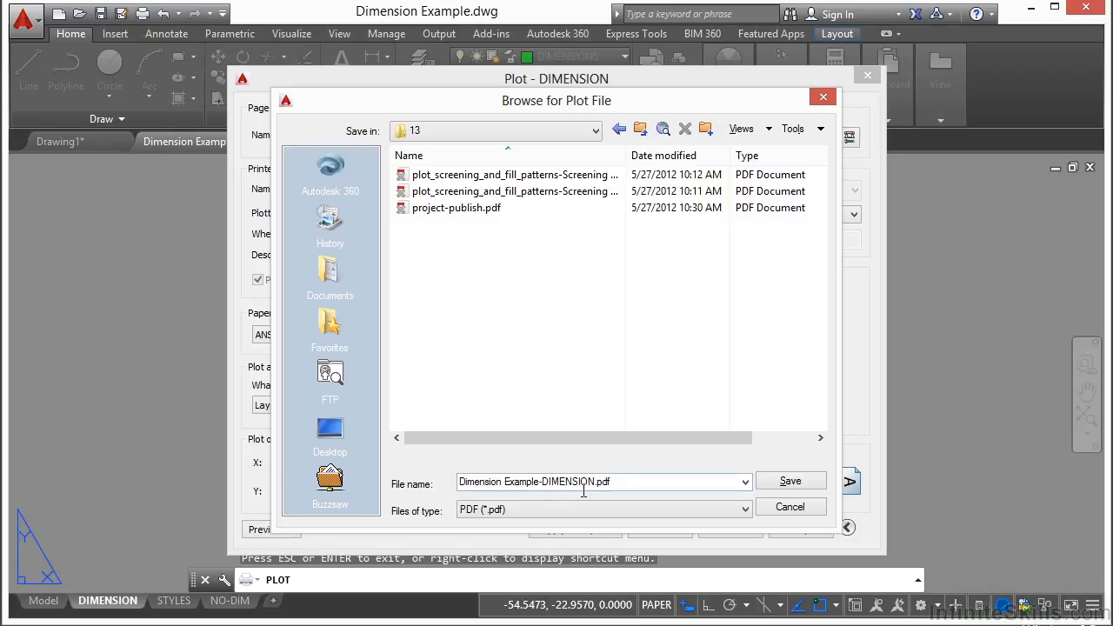
pyautogui.click(793, 483)
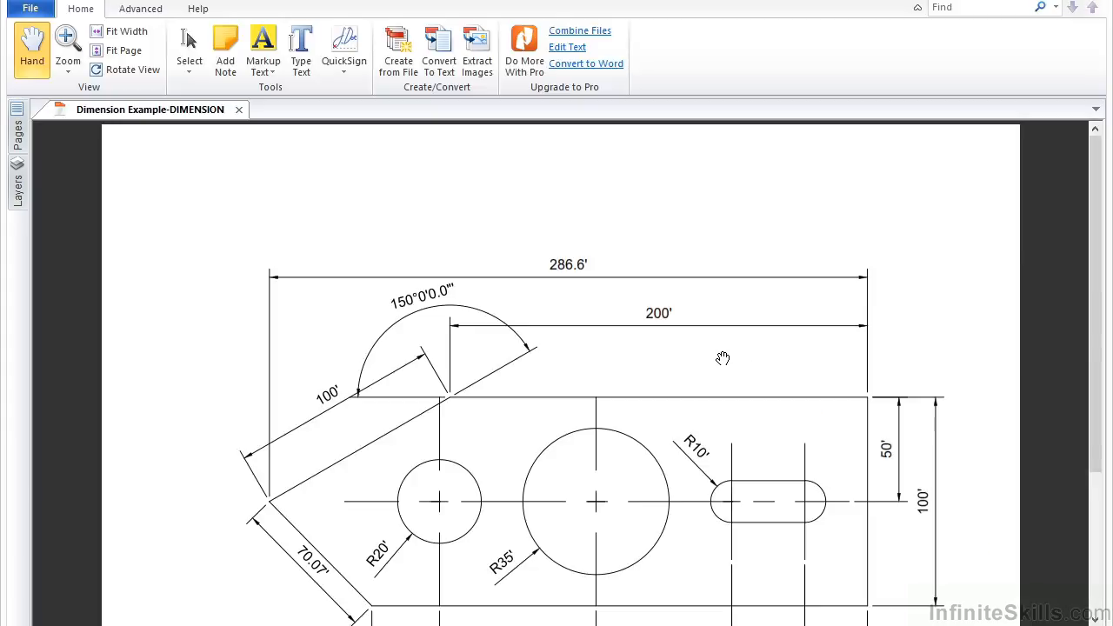
pyautogui.moveTo(606, 424); pyautogui.dragTo(611, 321)
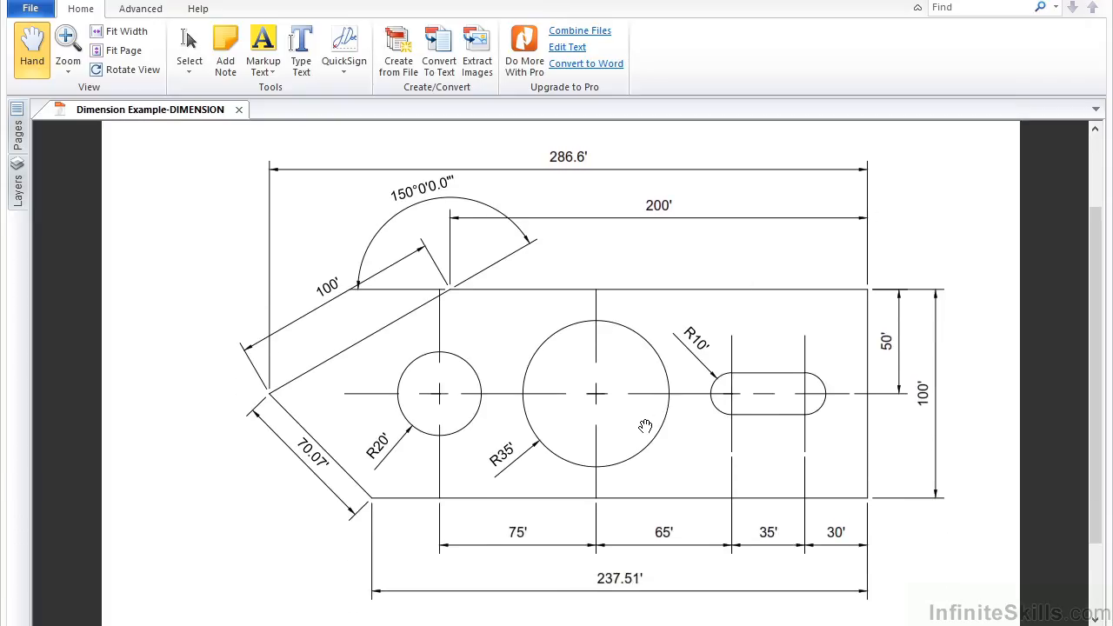
pyautogui.moveTo(644, 408); pyautogui.dragTo(645, 393)
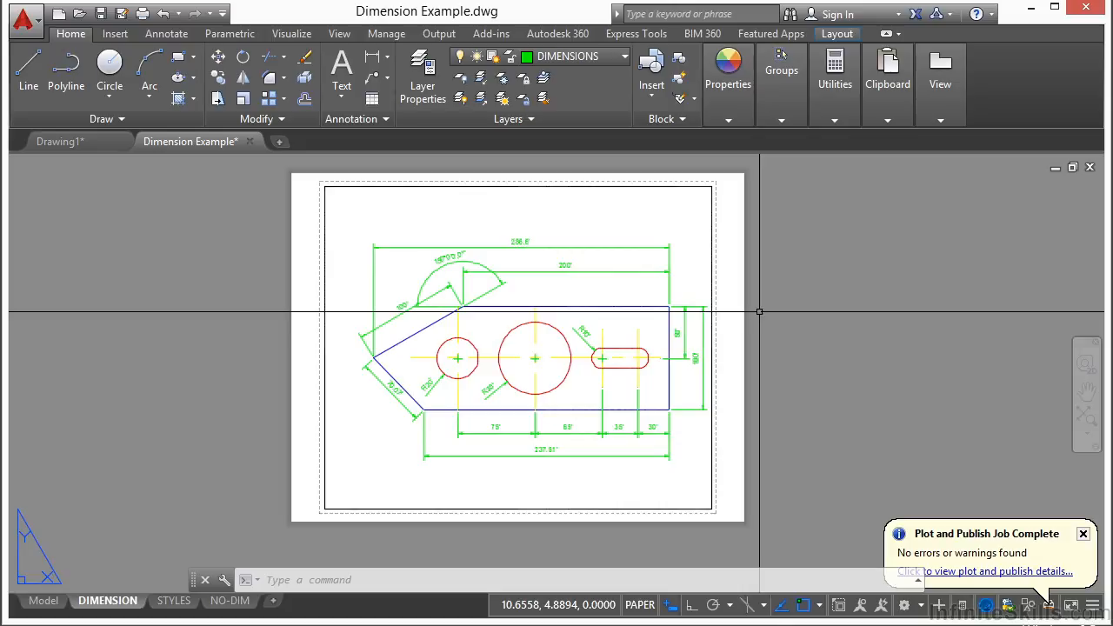
# Start the Plot command again and browse the list of available printers/plotters.
pyautogui.write('PLOT')
pyautogui.press('Return')
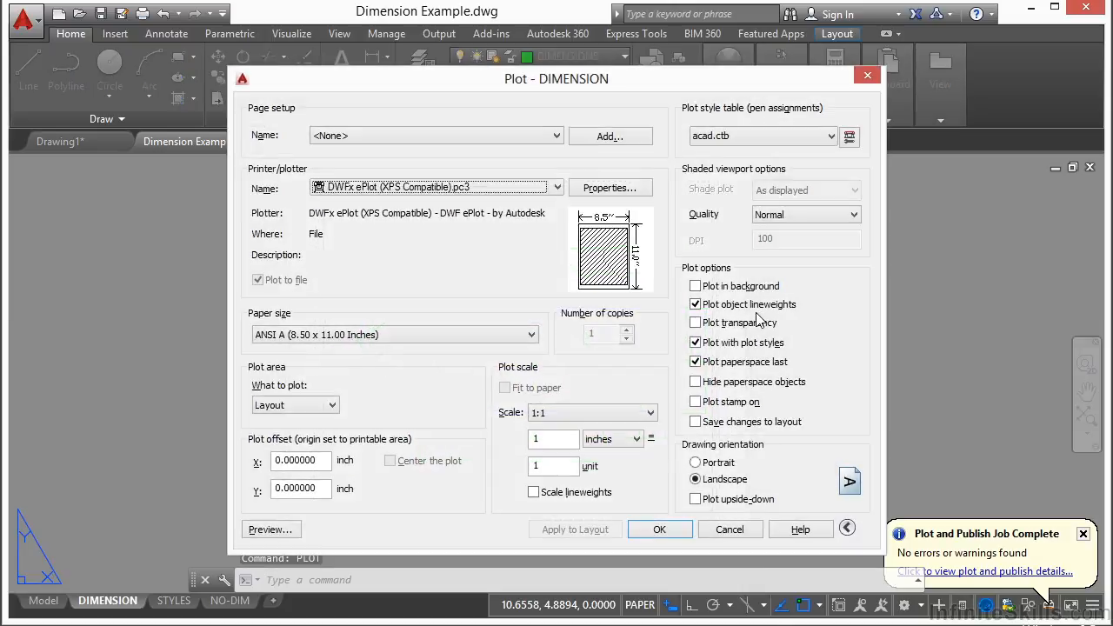
pyautogui.click(557, 188)
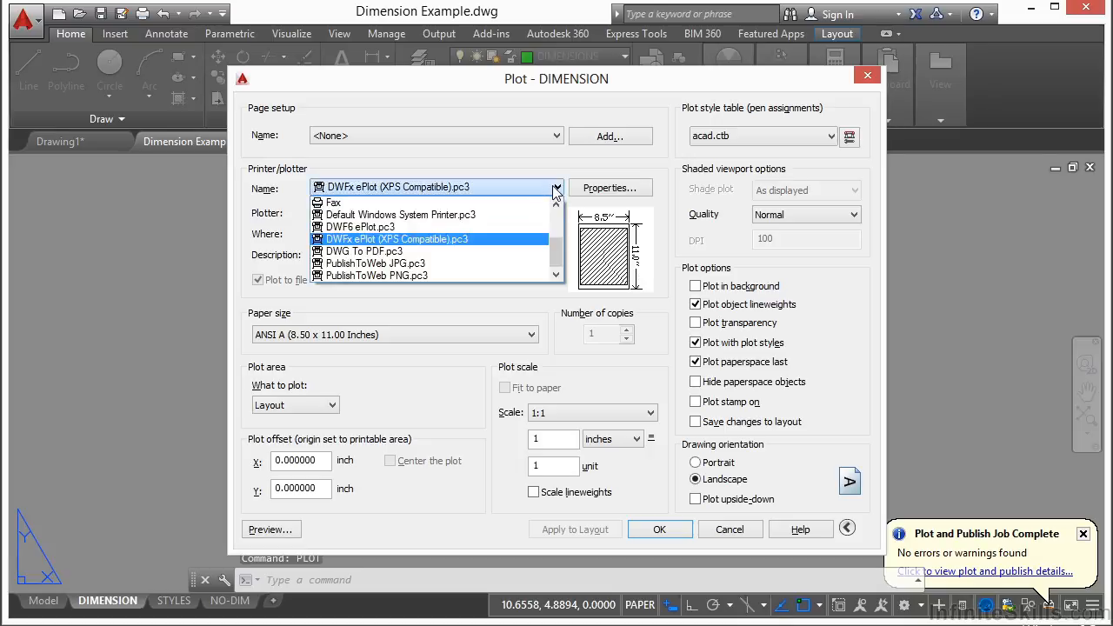
pyautogui.moveTo(560, 256); pyautogui.dragTo(558, 221)
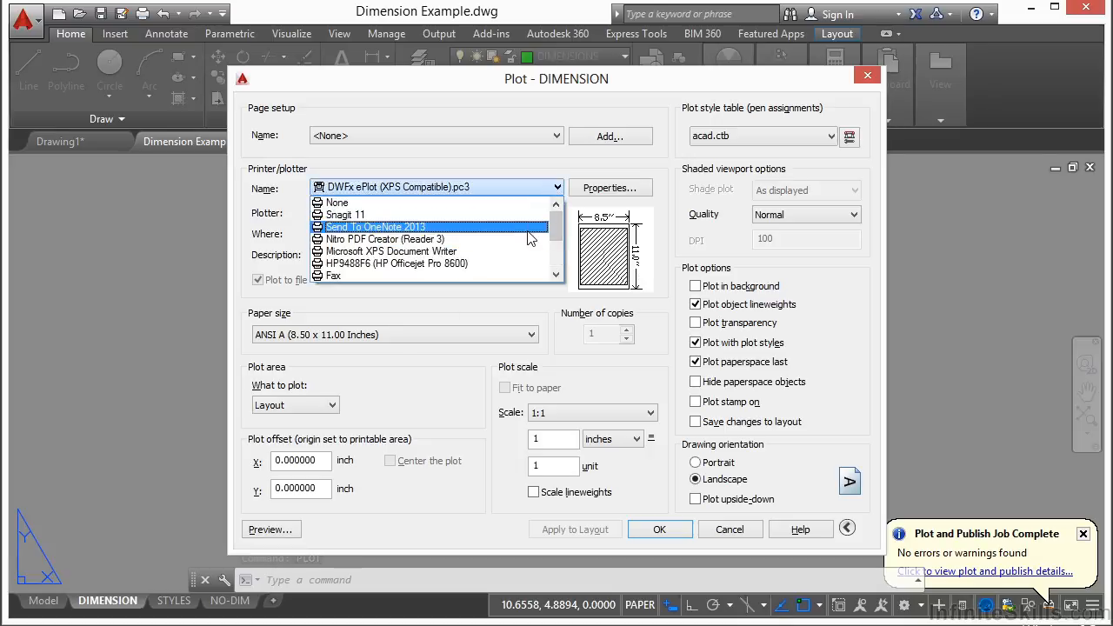
pyautogui.scroll(-1, 514, 234)
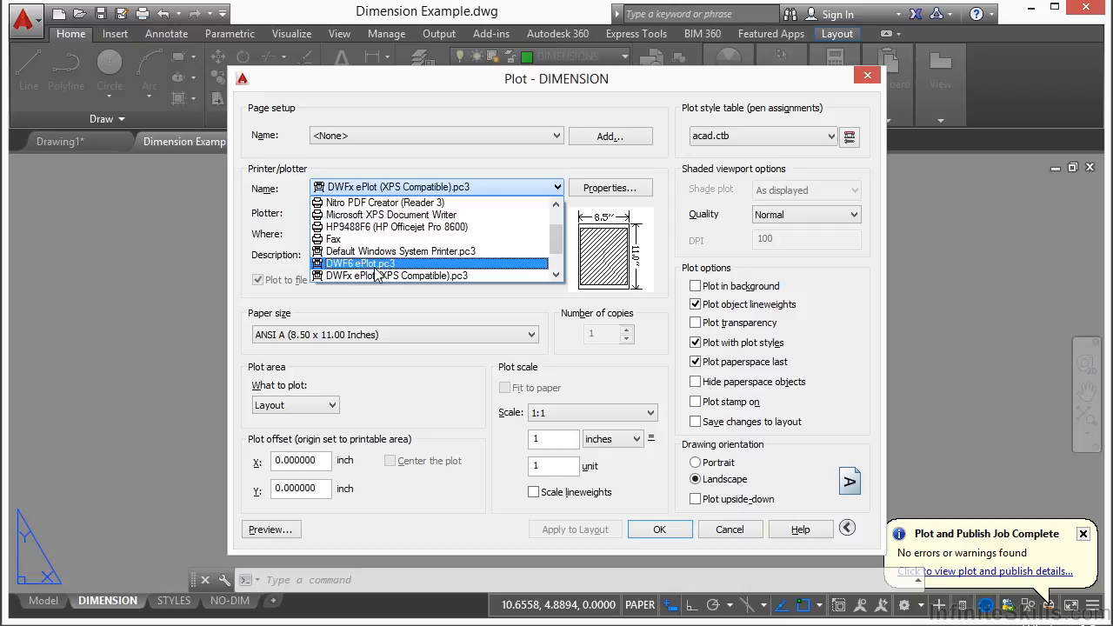
pyautogui.scroll(-1, 430, 247)
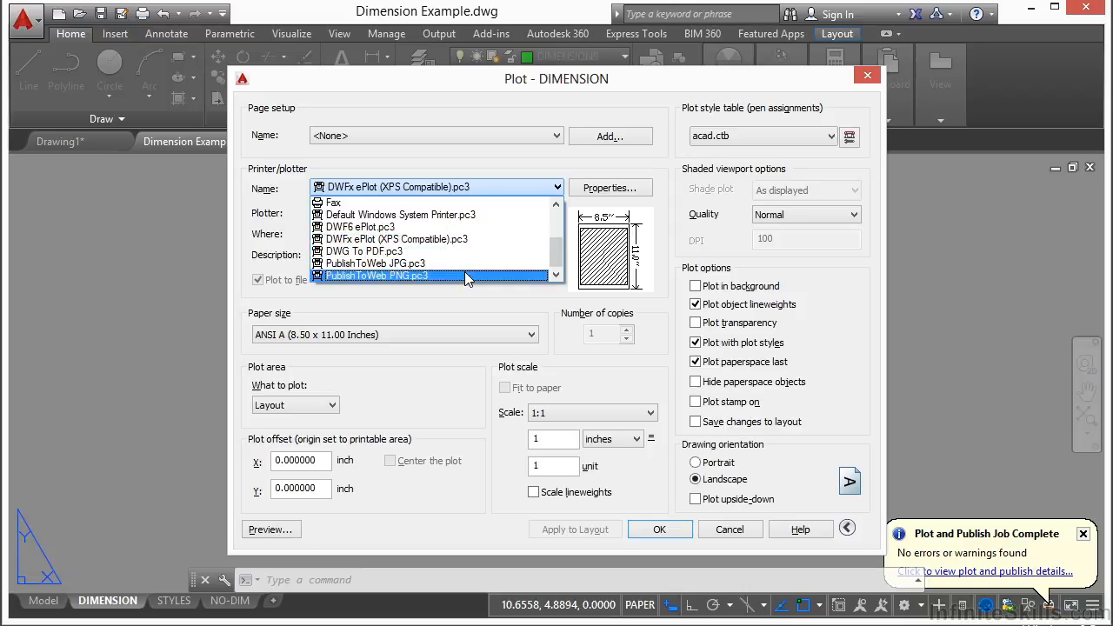
pyautogui.click(467, 187)
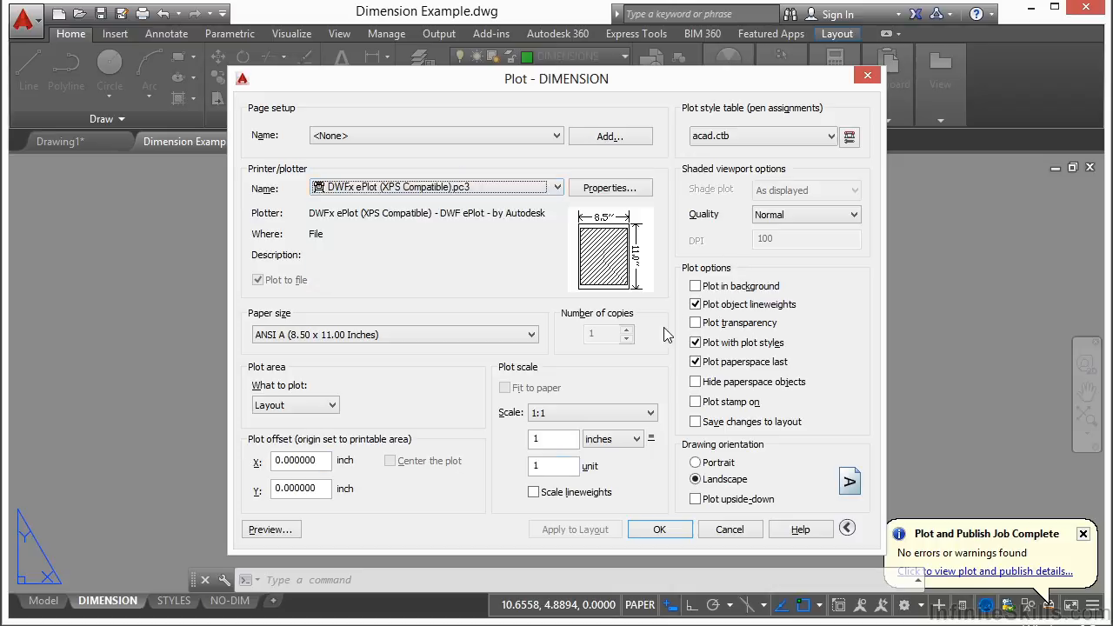